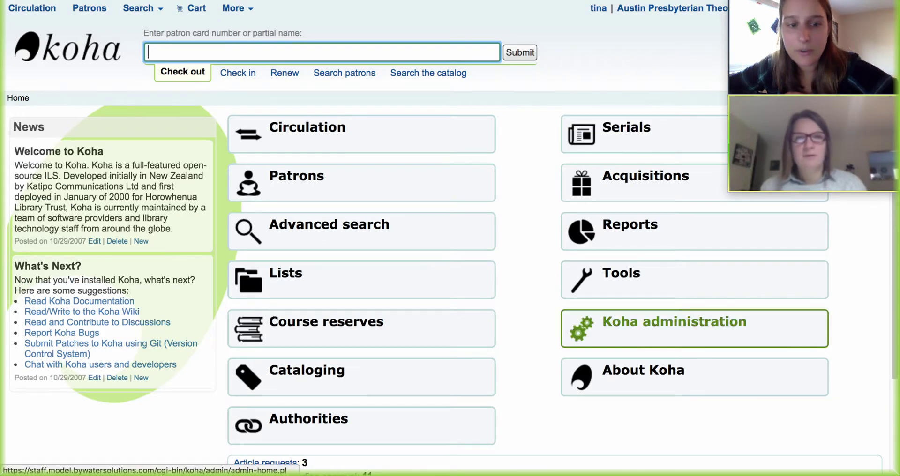
Open Koha administration and search the global system preferences for "track".
{"action": "left_click", "coordinate": [675, 329]}
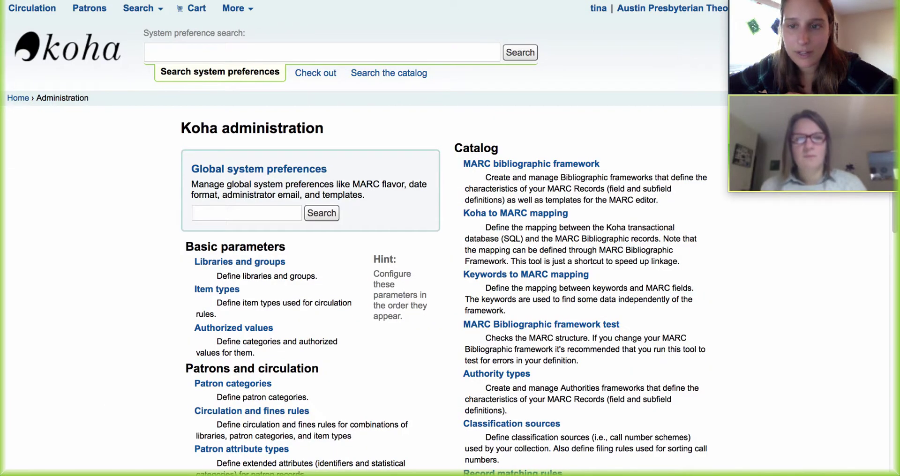
{"action": "left_click", "coordinate": [246, 213]}
{"action": "type", "text": "track"}
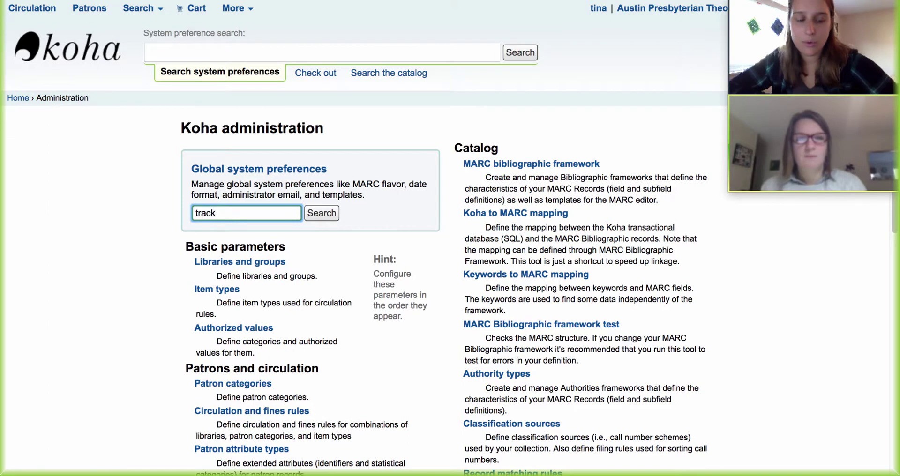
{"action": "key", "text": "Return"}
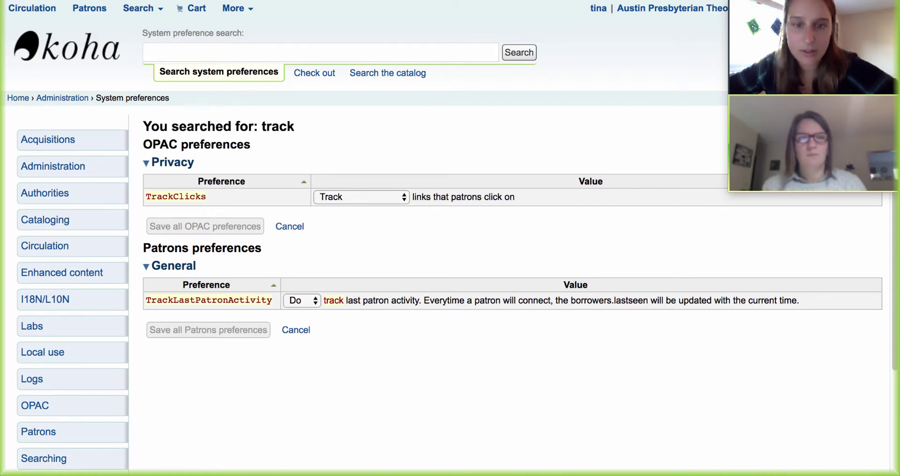
Set the TrackClicks preference to Track anonymously.
{"action": "left_click", "coordinate": [361, 197]}
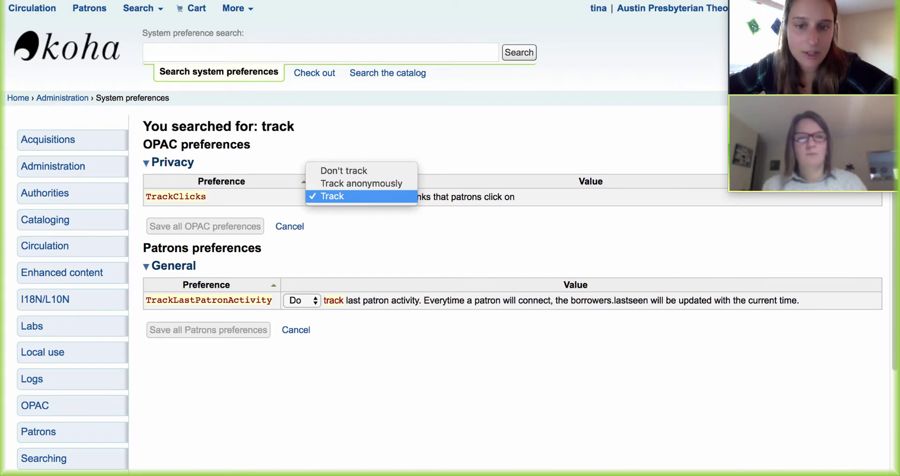
{"action": "left_click", "coordinate": [361, 196]}
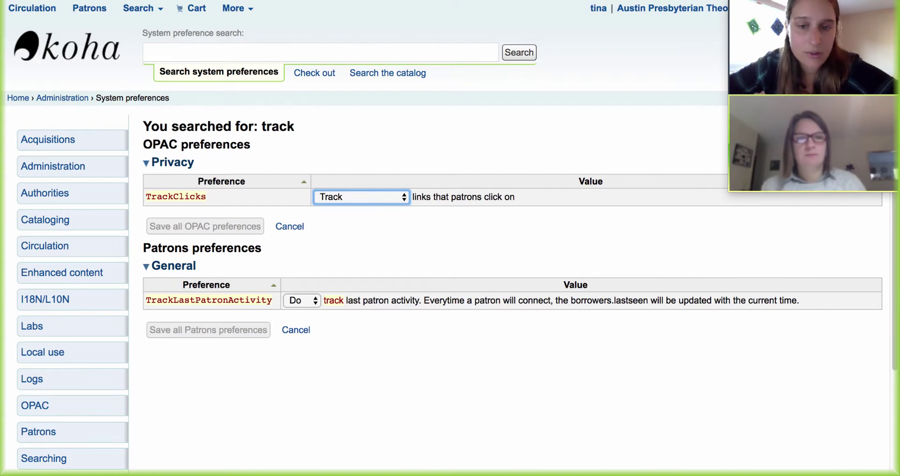
{"action": "left_click", "coordinate": [361, 197]}
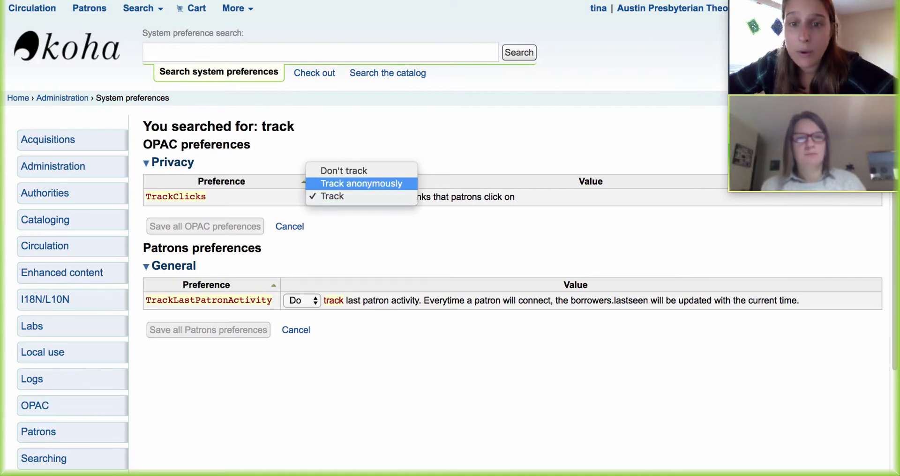
{"action": "key", "text": "Return"}
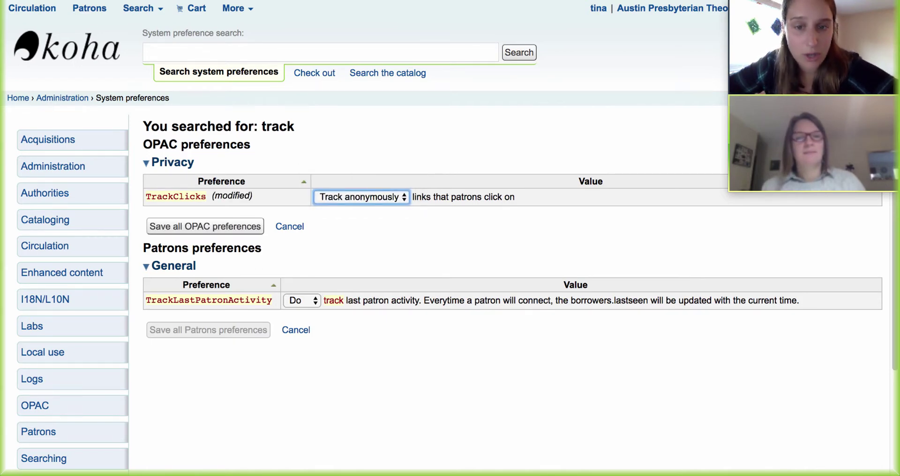
Set the TrackClicks preference to Track and save all OPAC preferences.
{"action": "key", "text": "space"}
{"action": "key", "text": "Down"}
{"action": "key", "text": "Escape"}
{"action": "key", "text": "Down"}
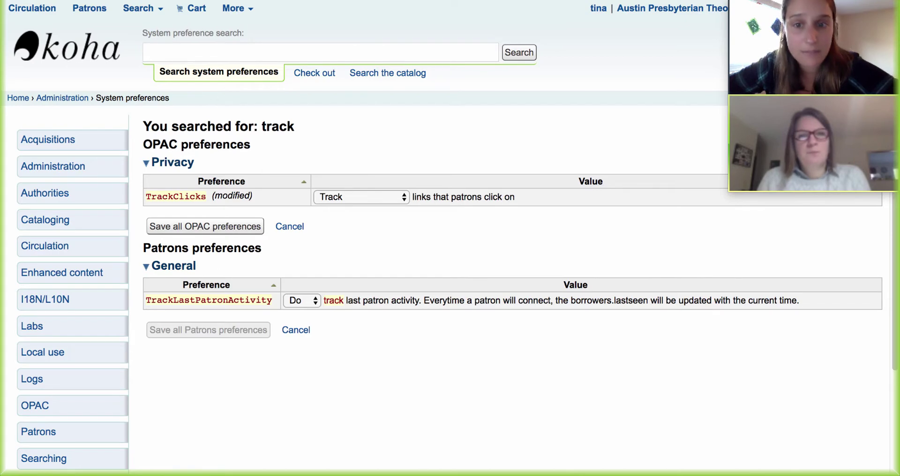
{"action": "left_click", "coordinate": [361, 197]}
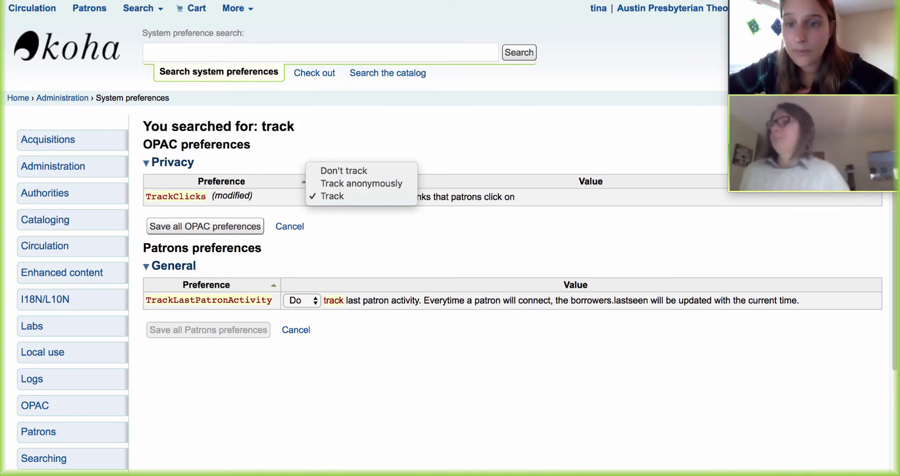
{"action": "key", "text": "Escape"}
{"action": "left_click", "coordinate": [205, 227]}
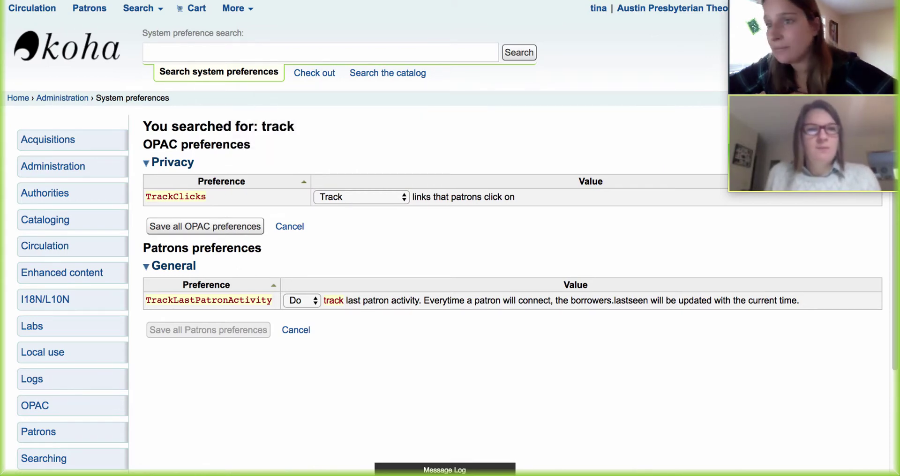
Switch to the ByWater public catalog and log in to the patron account with the prefilled credentials.
{"action": "key", "text": "ctrl+Tab"}
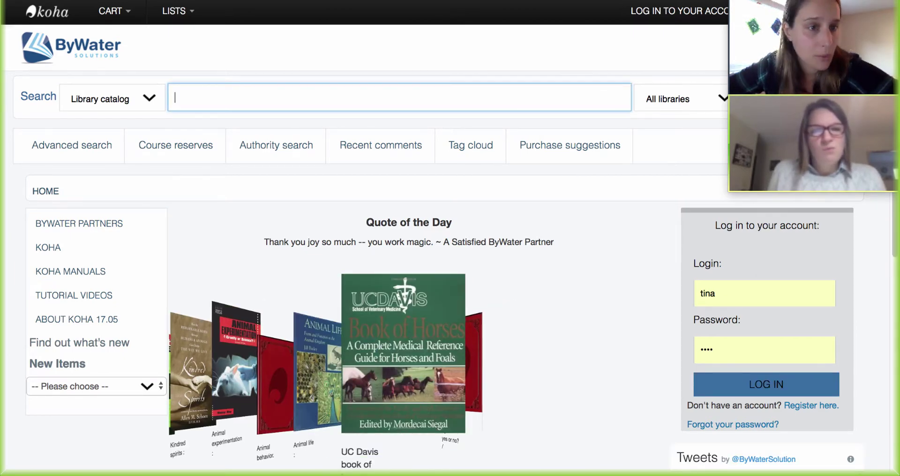
{"action": "left_click", "coordinate": [766, 385]}
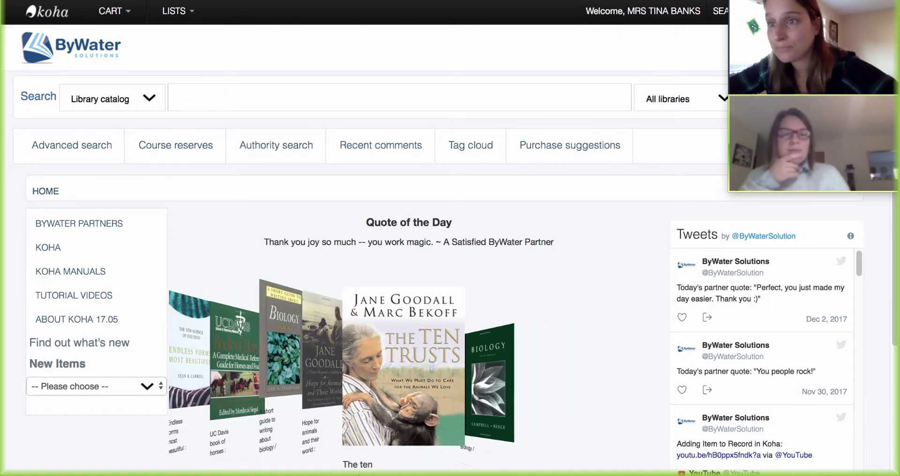
{"action": "left_click", "coordinate": [174, 97]}
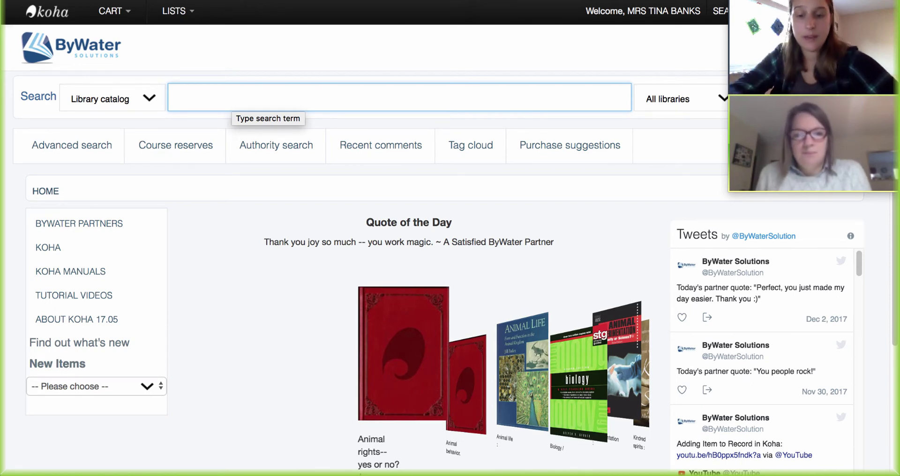
{"action": "type", "text": "ebook\\"}
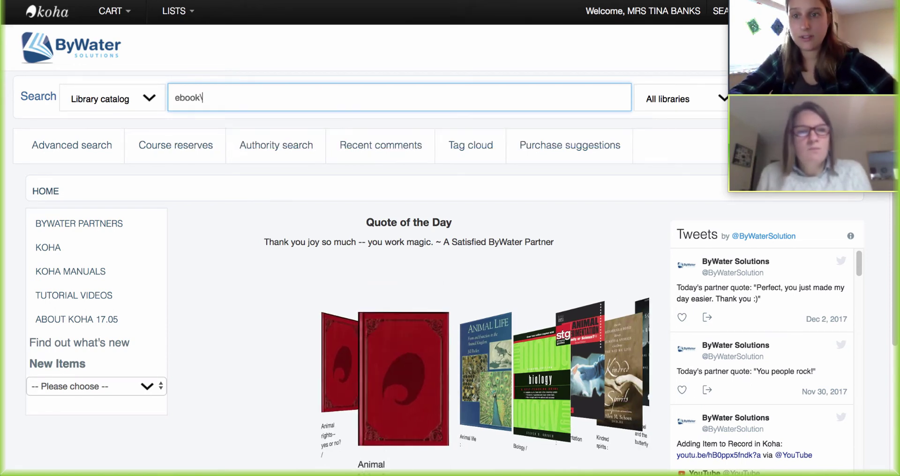
{"action": "key", "text": "BackSpace"}
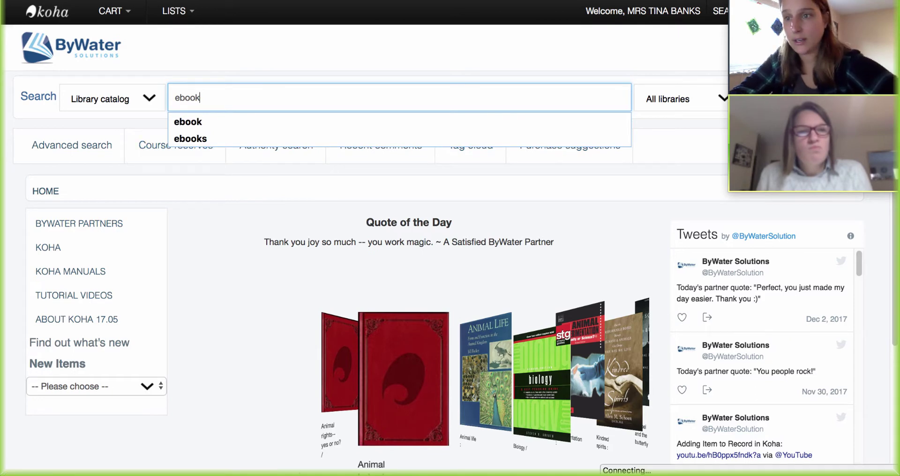
{"action": "key", "text": "Return"}
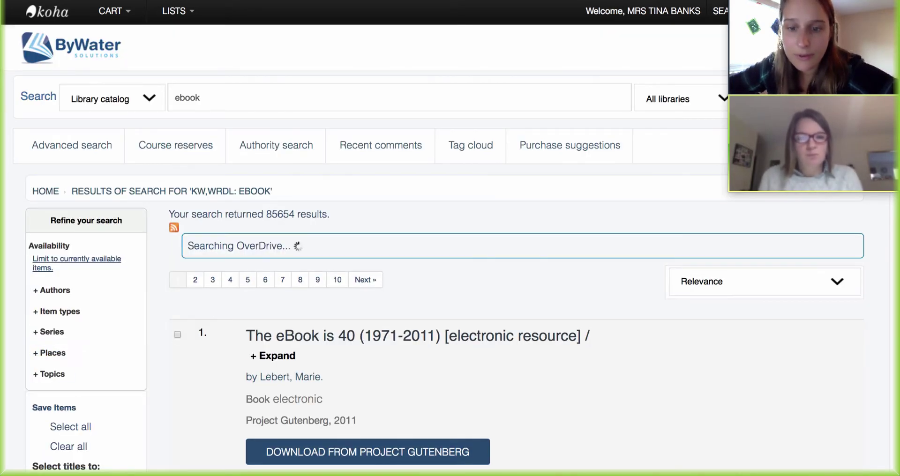
{"action": "scroll", "coordinate": [450, 234], "scroll_direction": "down", "scroll_amount": 3}
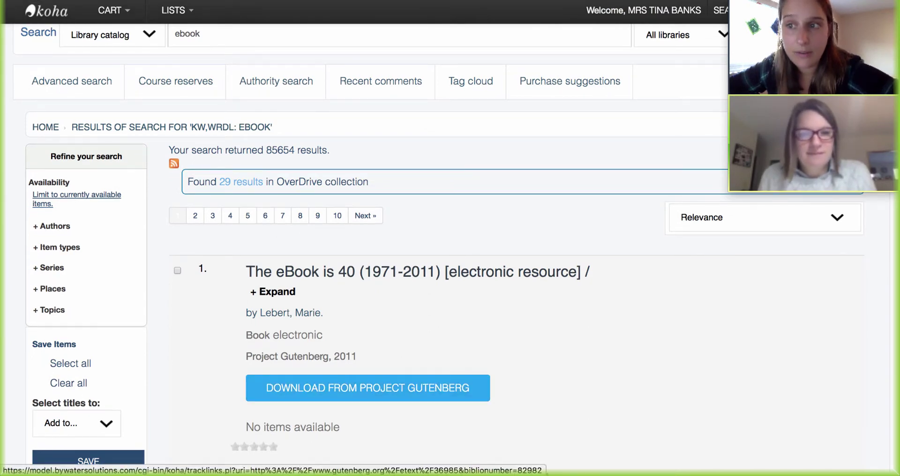
{"action": "left_click", "coordinate": [368, 388]}
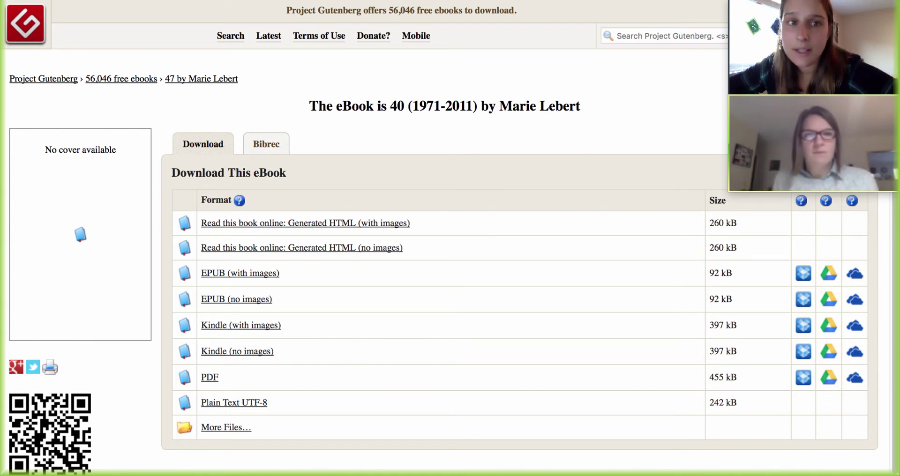
Return to the staff interface and run the saved report "Number of links clicked in the last month" from the Online group.
{"action": "key", "text": "ctrl+shift+Tab"}
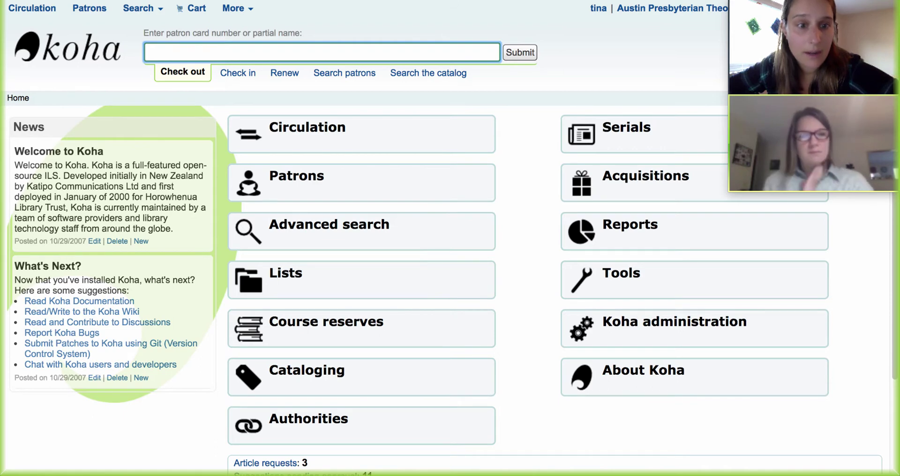
{"action": "left_click", "coordinate": [629, 225]}
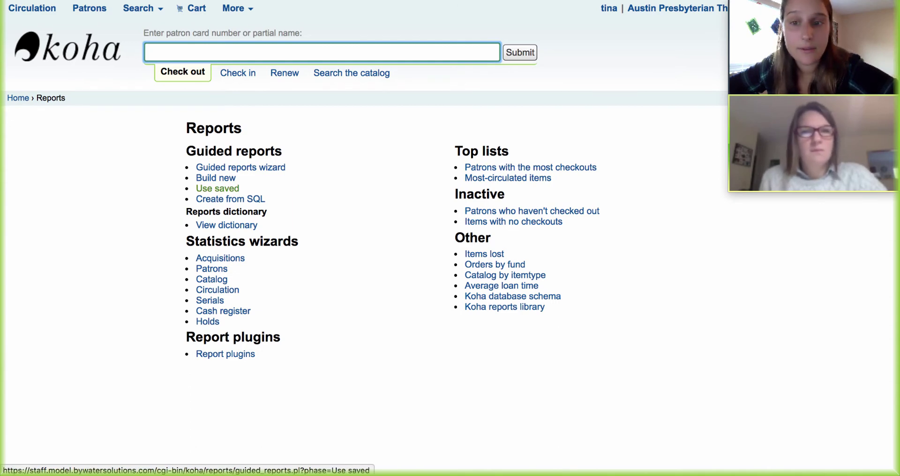
{"action": "left_click", "coordinate": [218, 188]}
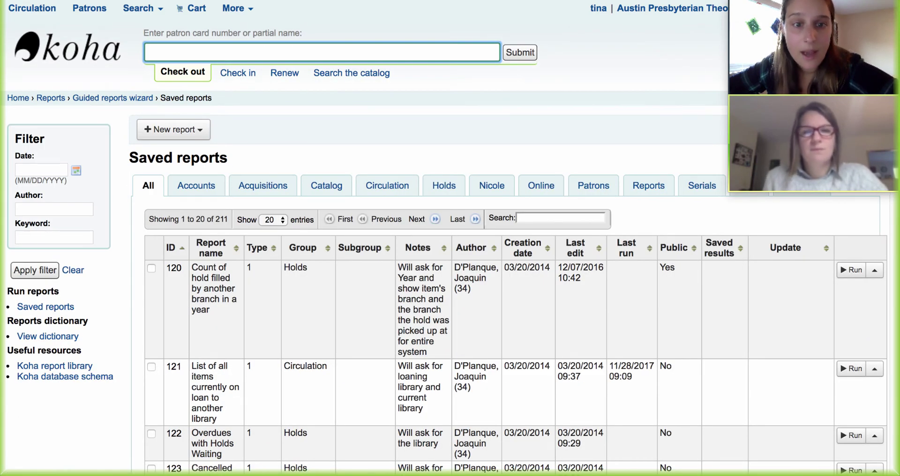
{"action": "left_click", "coordinate": [541, 185]}
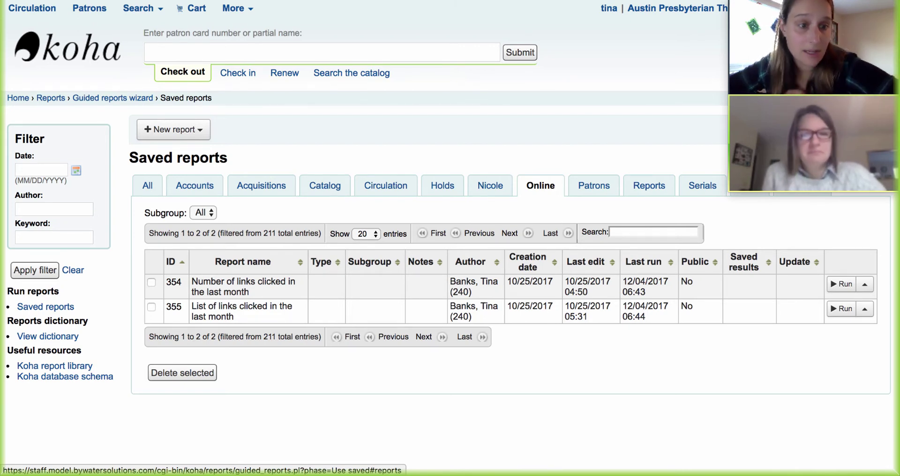
{"action": "left_click", "coordinate": [841, 285]}
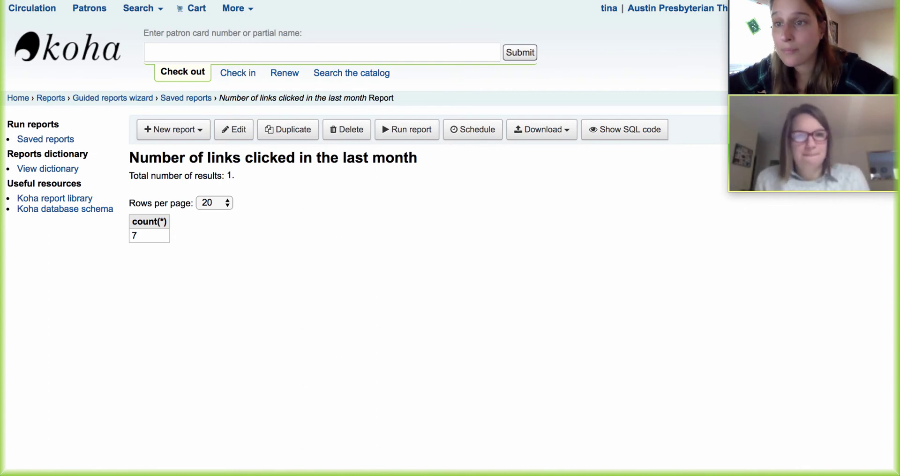
Run the Online group's saved report "List of links clicked in the last month" and highlight the Gutenberg entry's URL and title.
{"action": "key", "text": "alt+Left"}
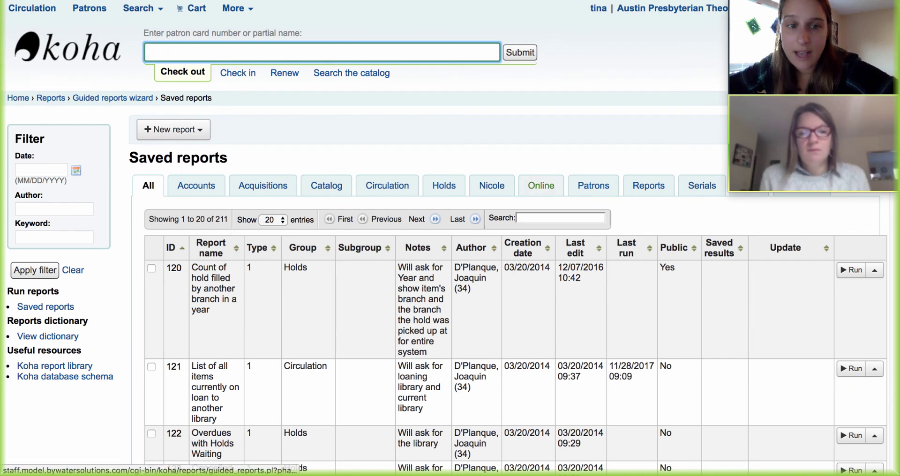
{"action": "left_click", "coordinate": [541, 185]}
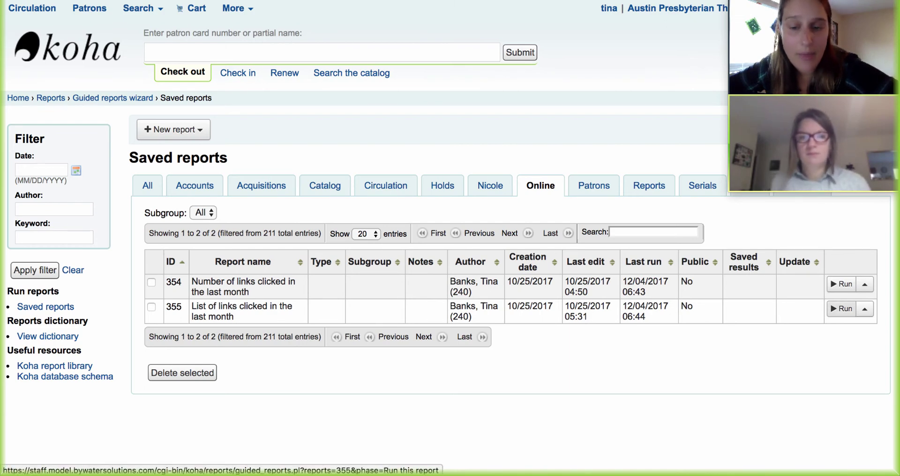
{"action": "left_click", "coordinate": [841, 309]}
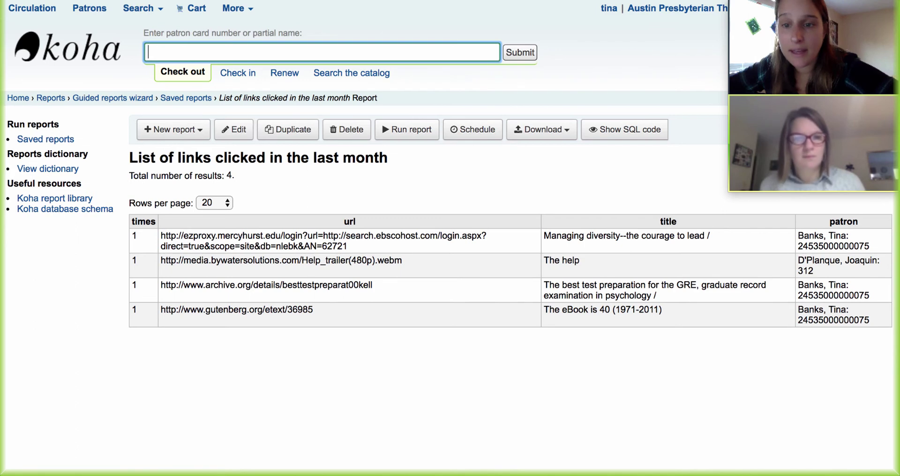
{"action": "left_click_drag", "start_coordinate": [160, 310], "coordinate": [313, 311]}
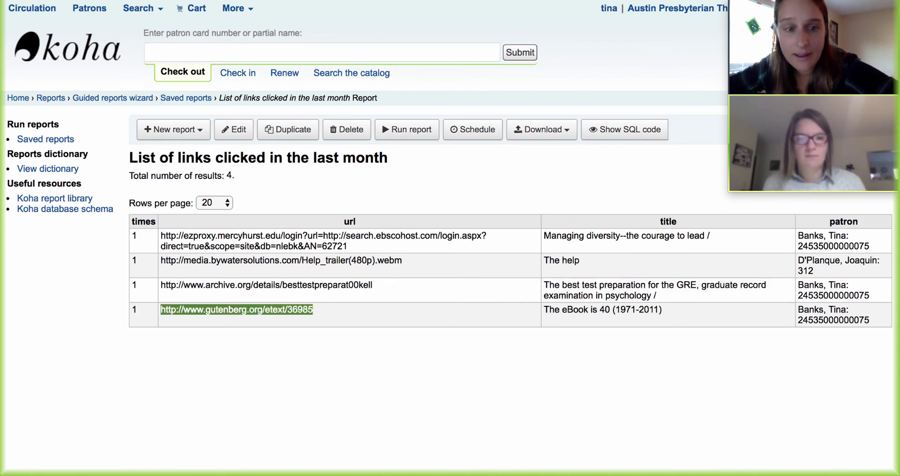
{"action": "left_click_drag", "start_coordinate": [544, 309], "coordinate": [662, 310]}
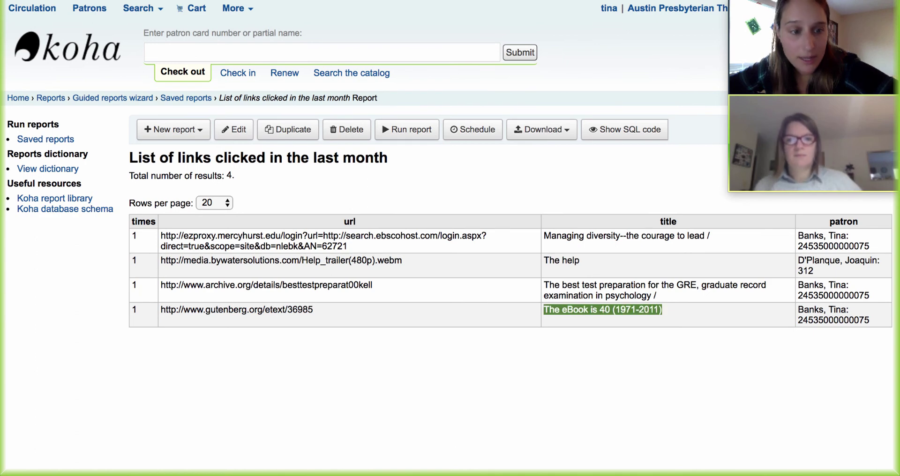